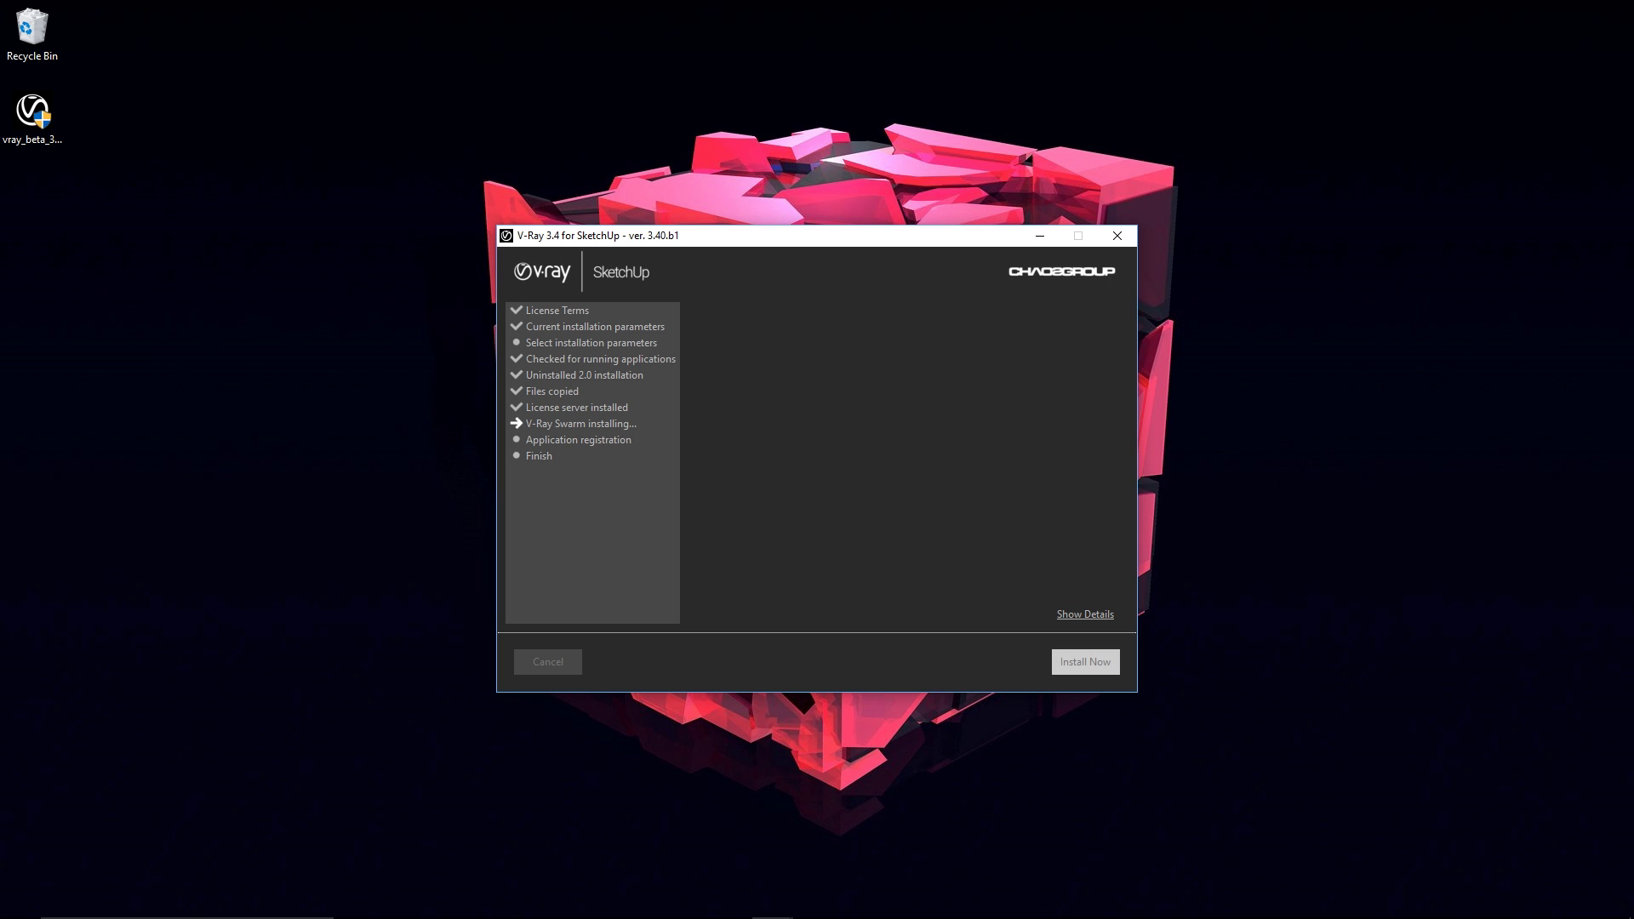
Close the finished V-Ray 3.4 installer and begin entering the Chaos Group account username.
{"action": "left_click", "coordinate": [1085, 661]}
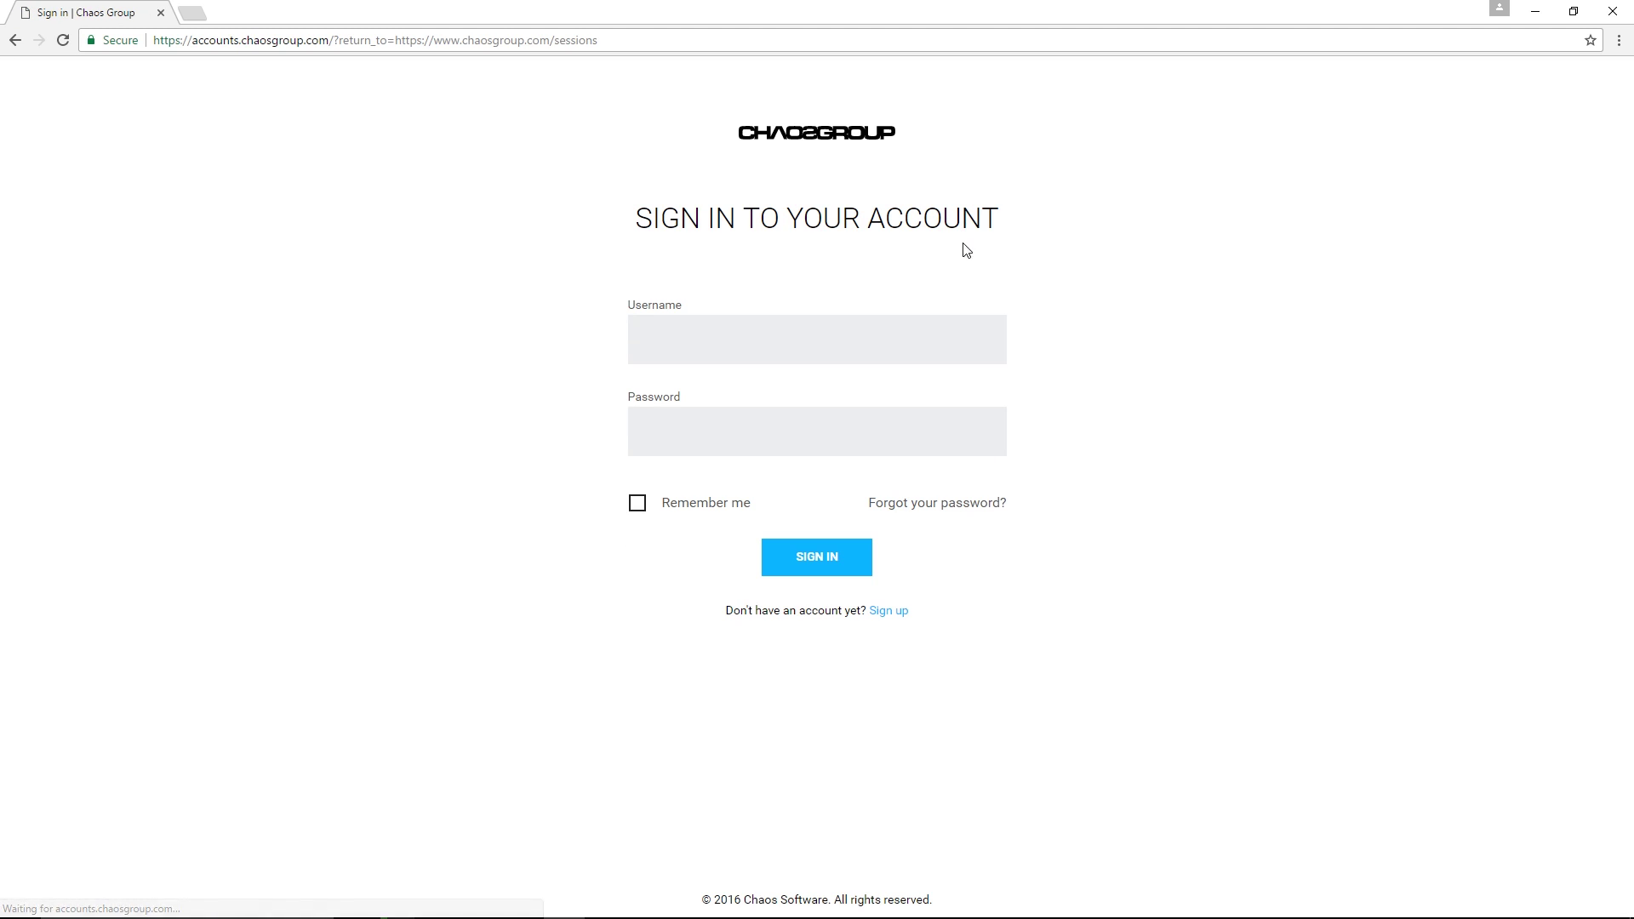
{"action": "left_click", "coordinate": [894, 350]}
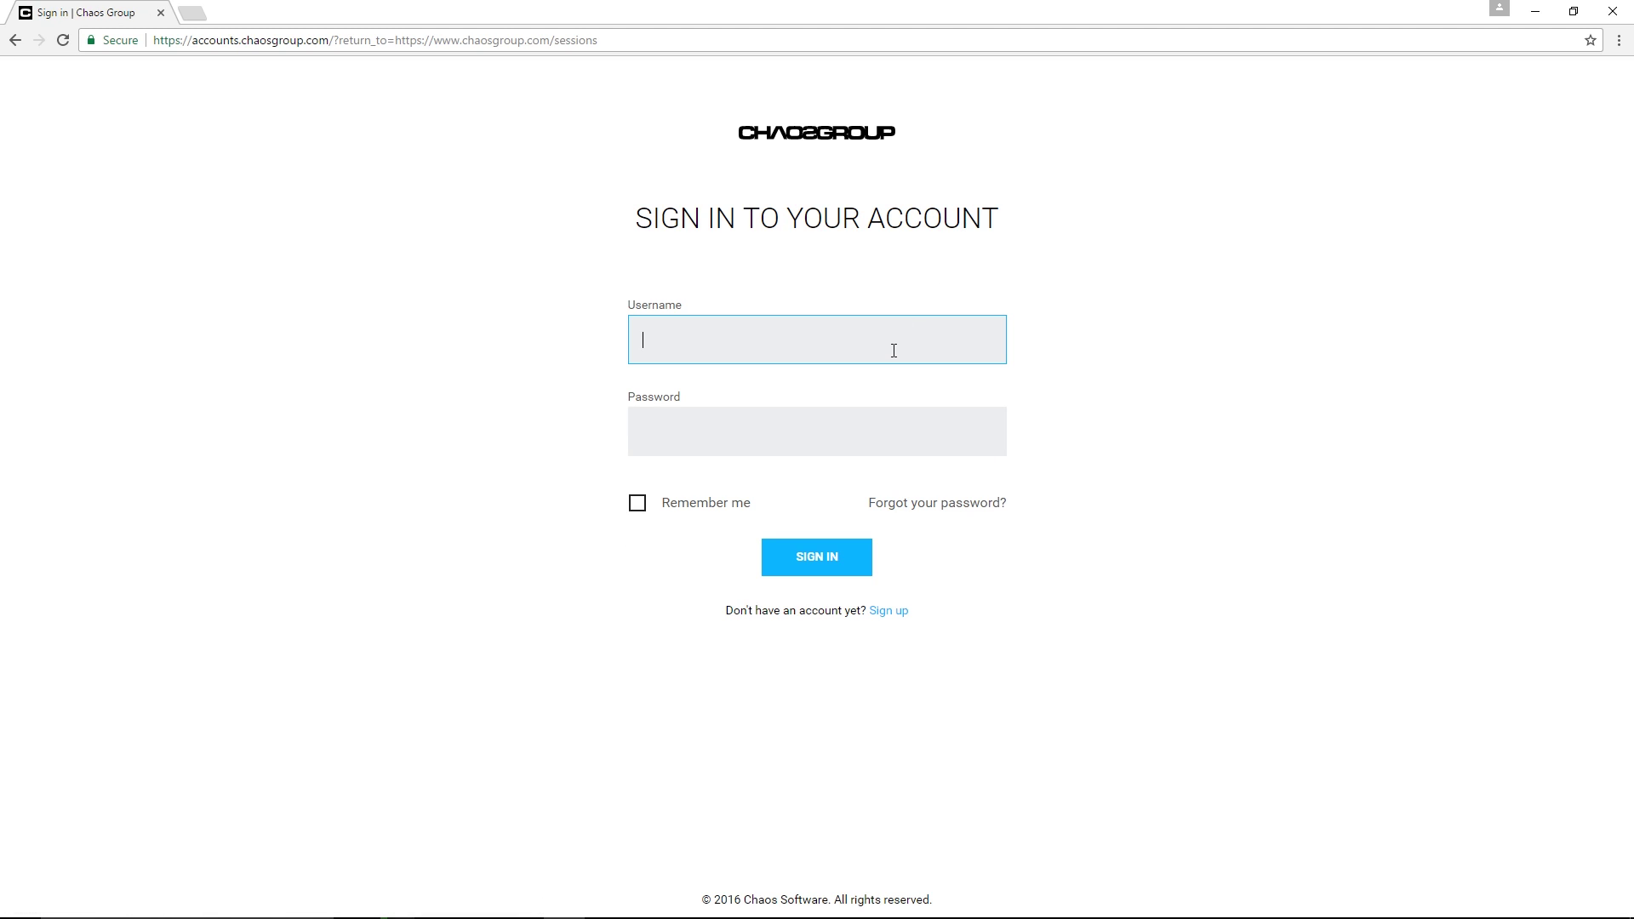
Join the V-Ray for SketchUp public beta and sign in to the Chaos Group account.
{"action": "left_click", "coordinate": [888, 611]}
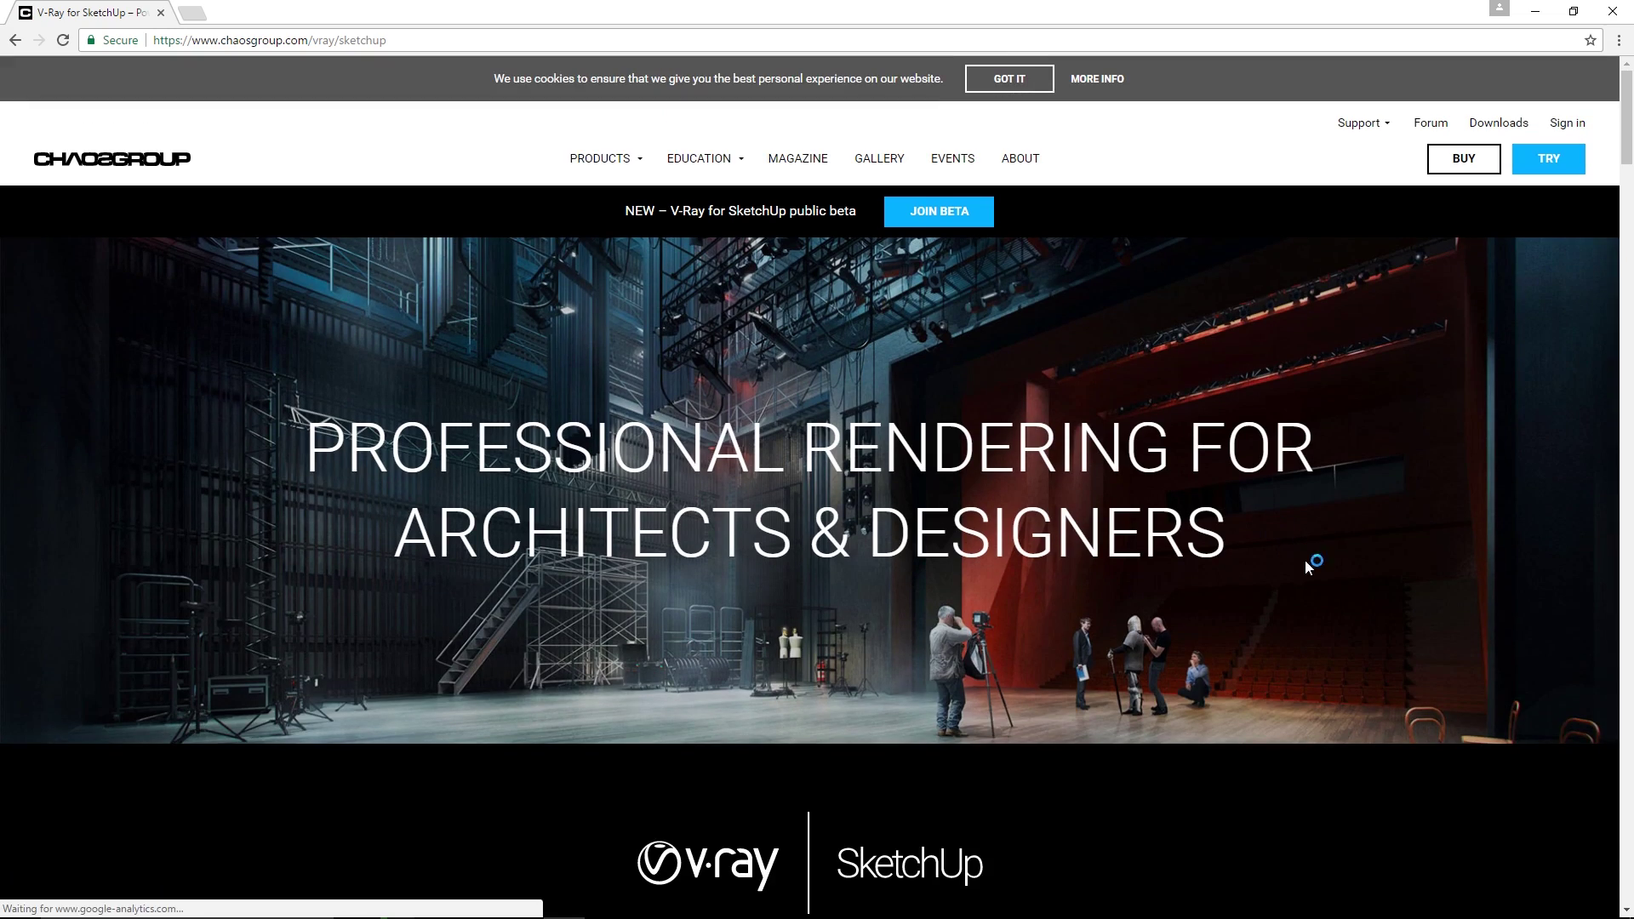
{"action": "left_click", "coordinate": [939, 211]}
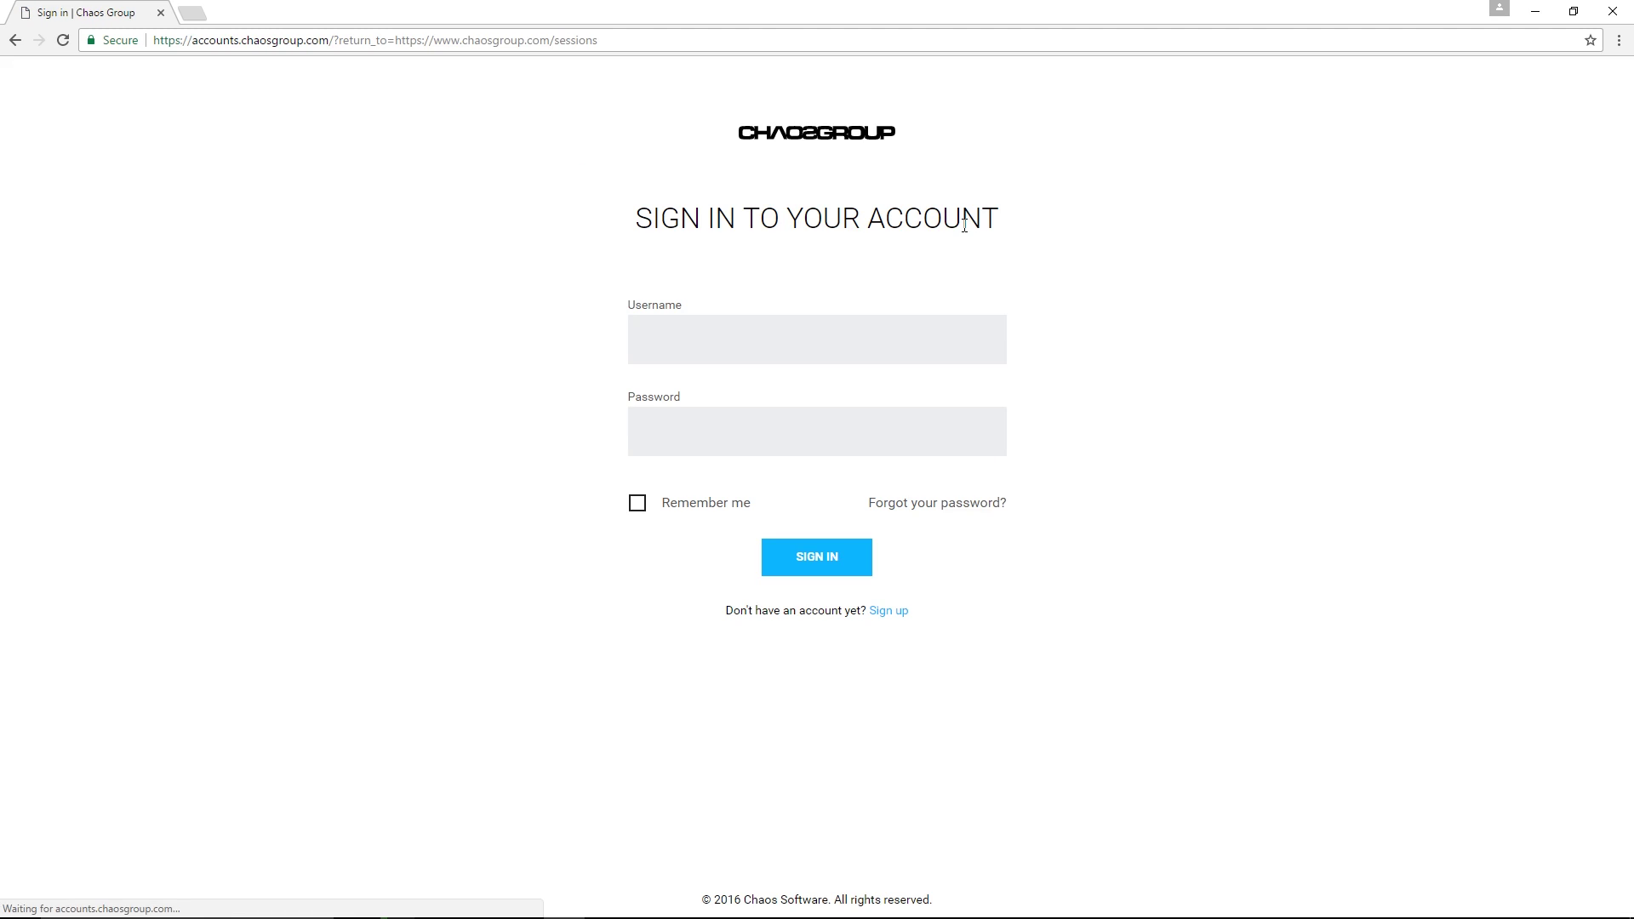
{"action": "left_click", "coordinate": [894, 350]}
{"action": "left_click", "coordinate": [889, 610]}
{"action": "scroll", "coordinate": [1110, 634], "scroll_direction": "down", "scroll_amount": 1}
{"action": "scroll", "coordinate": [1111, 635], "scroll_direction": "down", "scroll_amount": 2}
{"action": "scroll", "coordinate": [1111, 635], "scroll_direction": "down", "scroll_amount": 2}
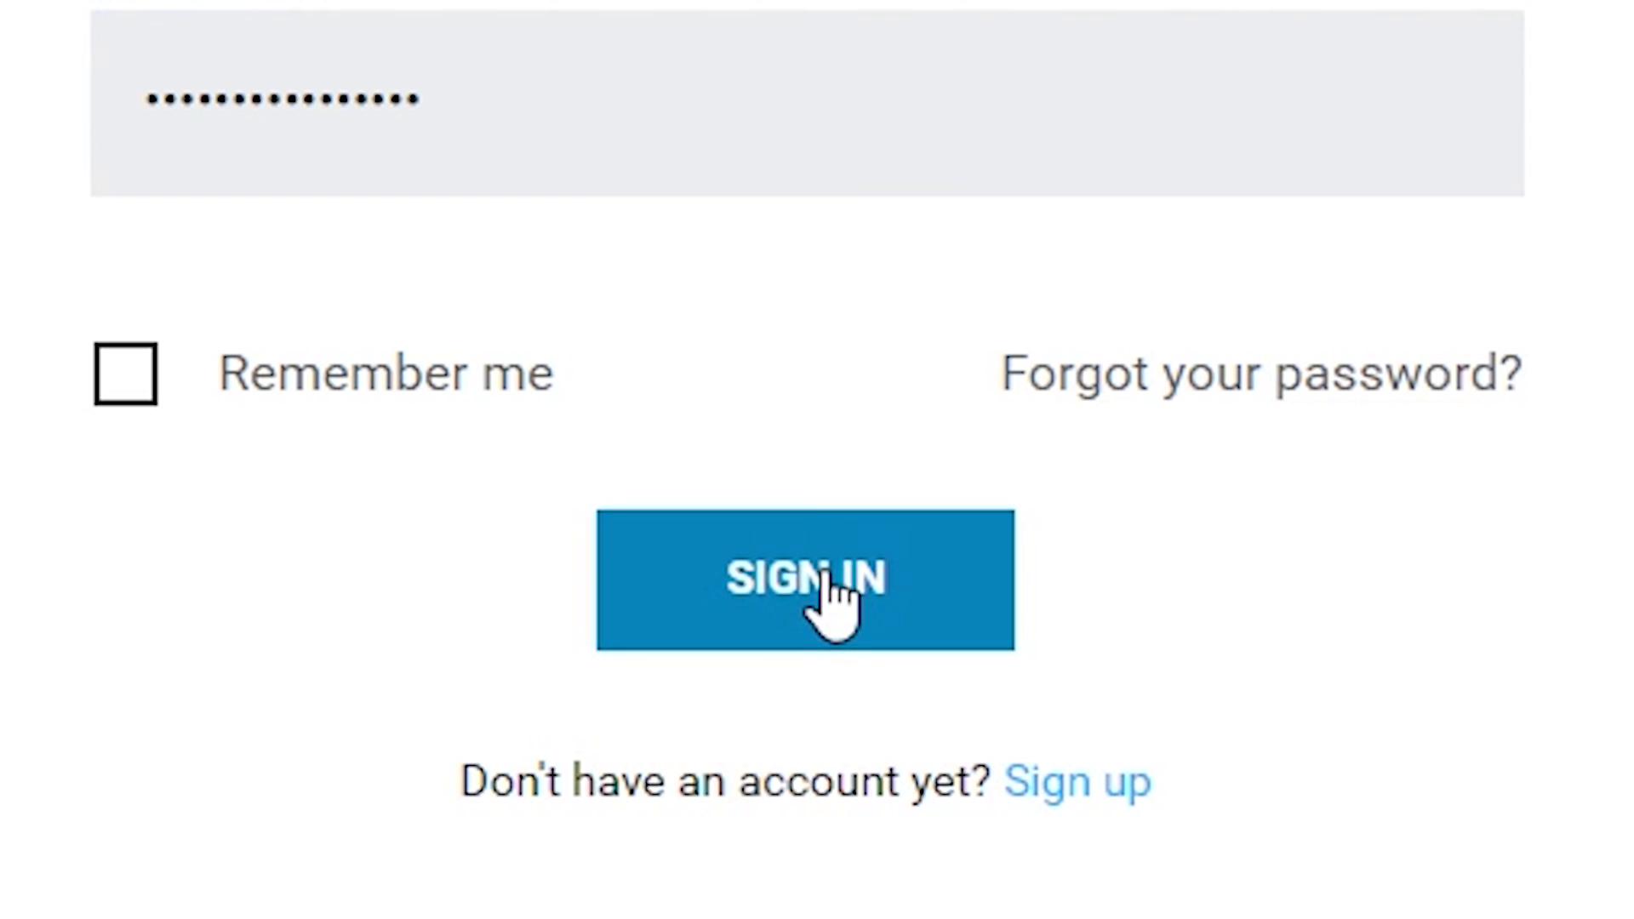
{"action": "left_click", "coordinate": [836, 595]}
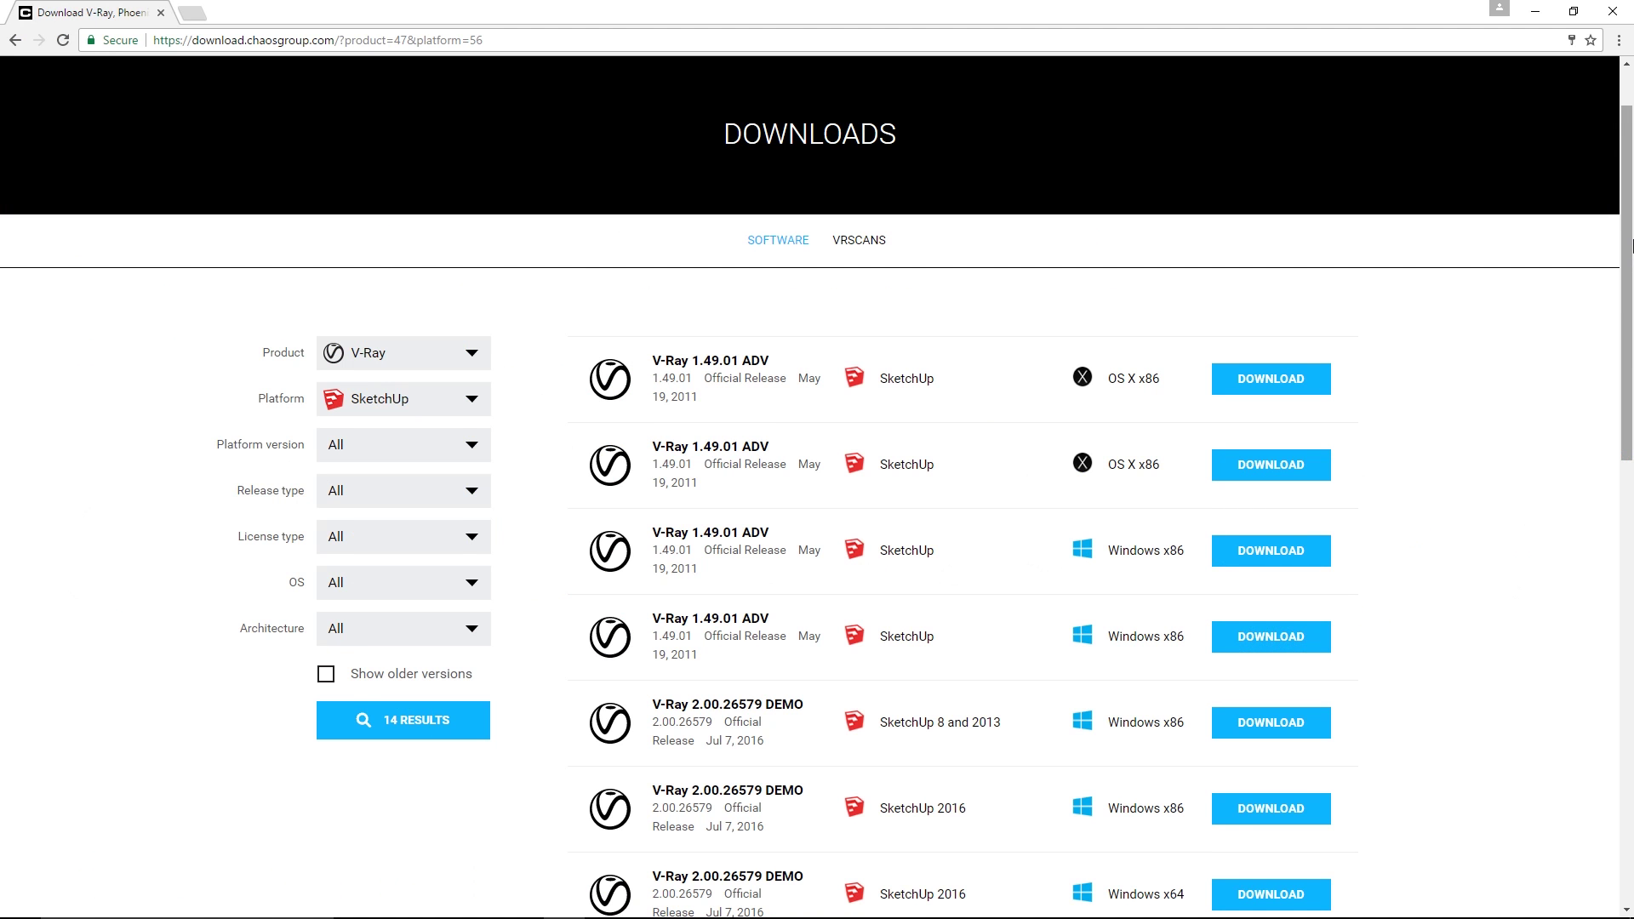
{"action": "scroll", "coordinate": [817, 511], "scroll_direction": "down", "scroll_amount": 5}
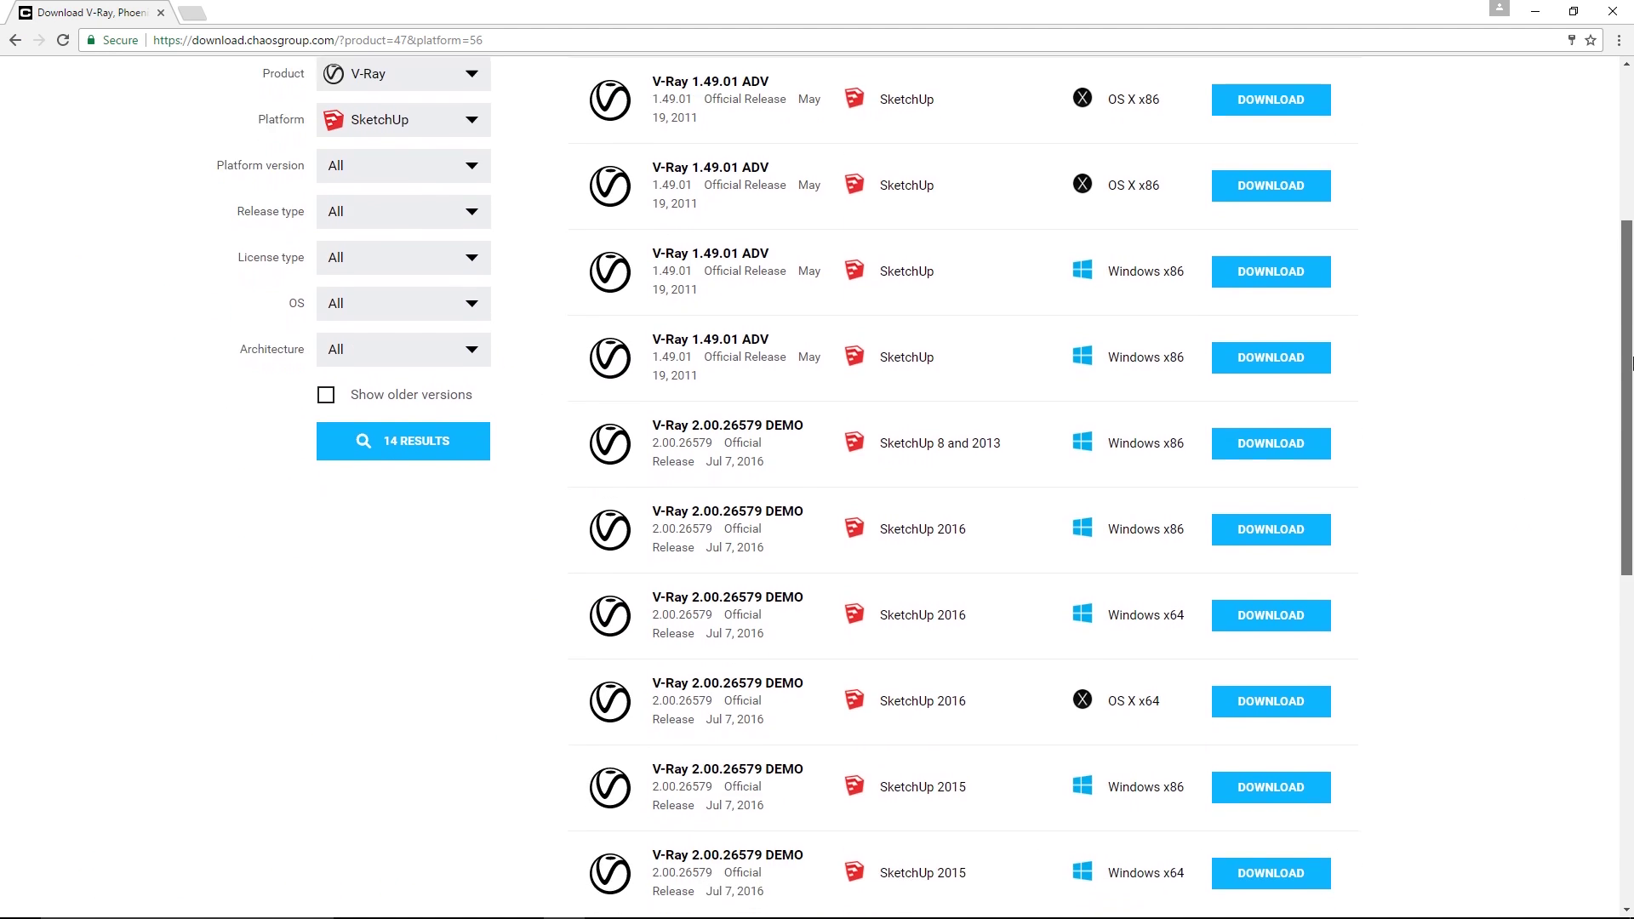
{"action": "scroll", "coordinate": [817, 511], "scroll_direction": "down", "scroll_amount": 5}
{"action": "scroll", "coordinate": [817, 511], "scroll_direction": "down", "scroll_amount": 3}
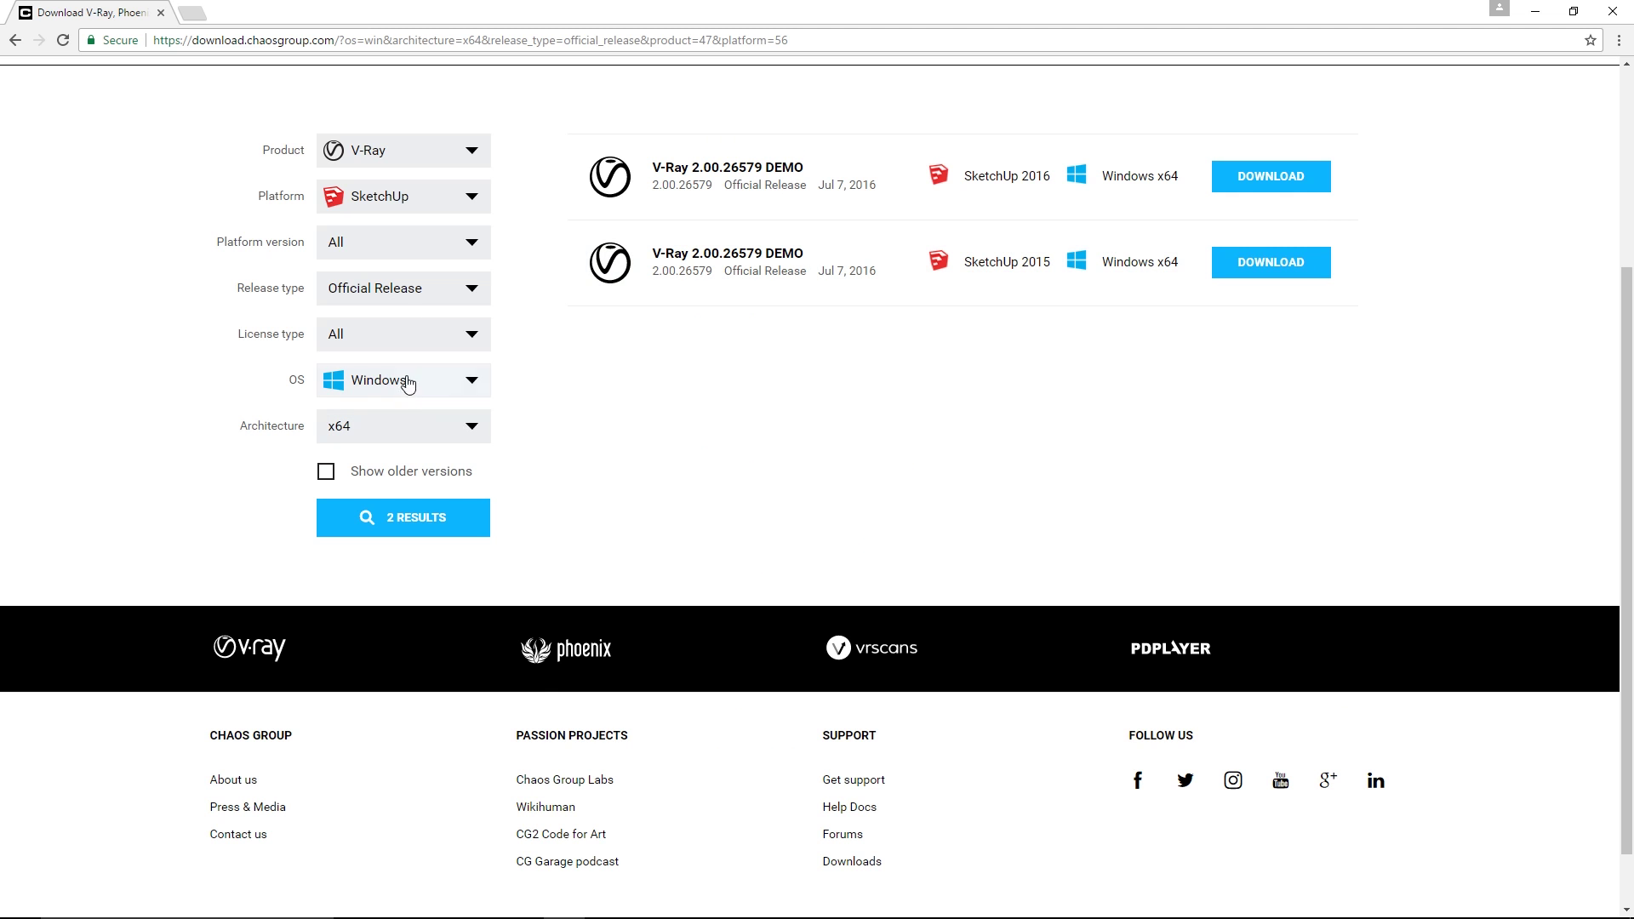
Set the release type filter on the V-Ray for SketchUp downloads list.
{"action": "left_click", "coordinate": [401, 287]}
{"action": "left_click", "coordinate": [365, 339]}
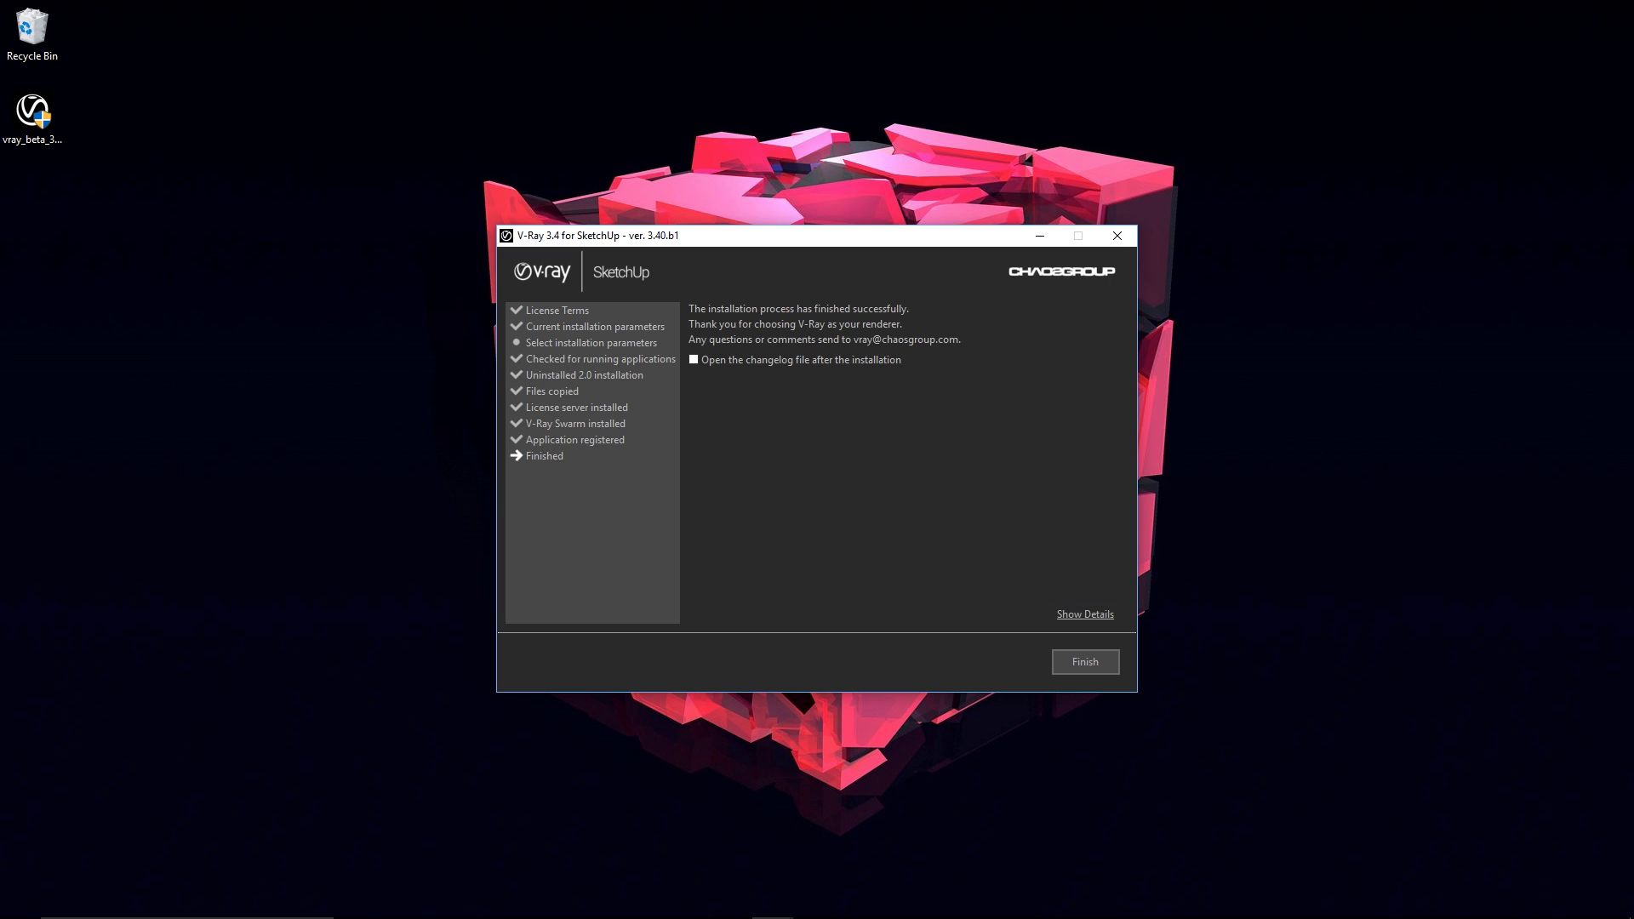
Close the installer, dock the three floating V-Ray toolbars in the top row, and launch the Asset Editor.
{"action": "left_click", "coordinate": [1096, 661]}
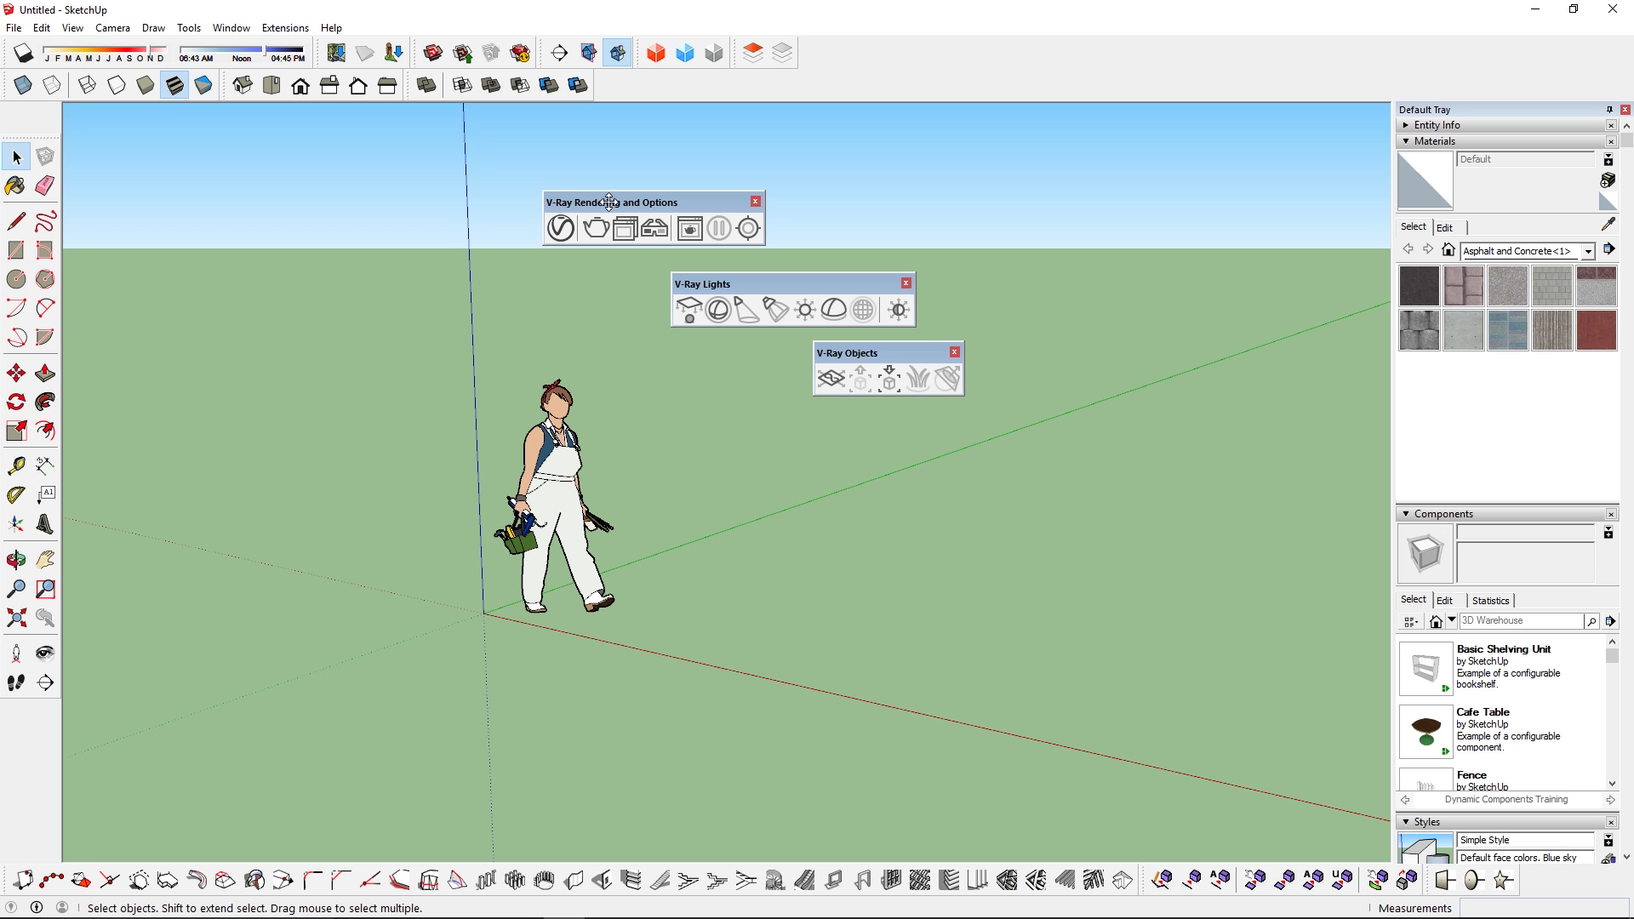
{"action": "left_click_drag", "start_coordinate": [610, 202], "coordinate": [607, 85]}
{"action": "left_click_drag", "start_coordinate": [715, 283], "coordinate": [844, 85]}
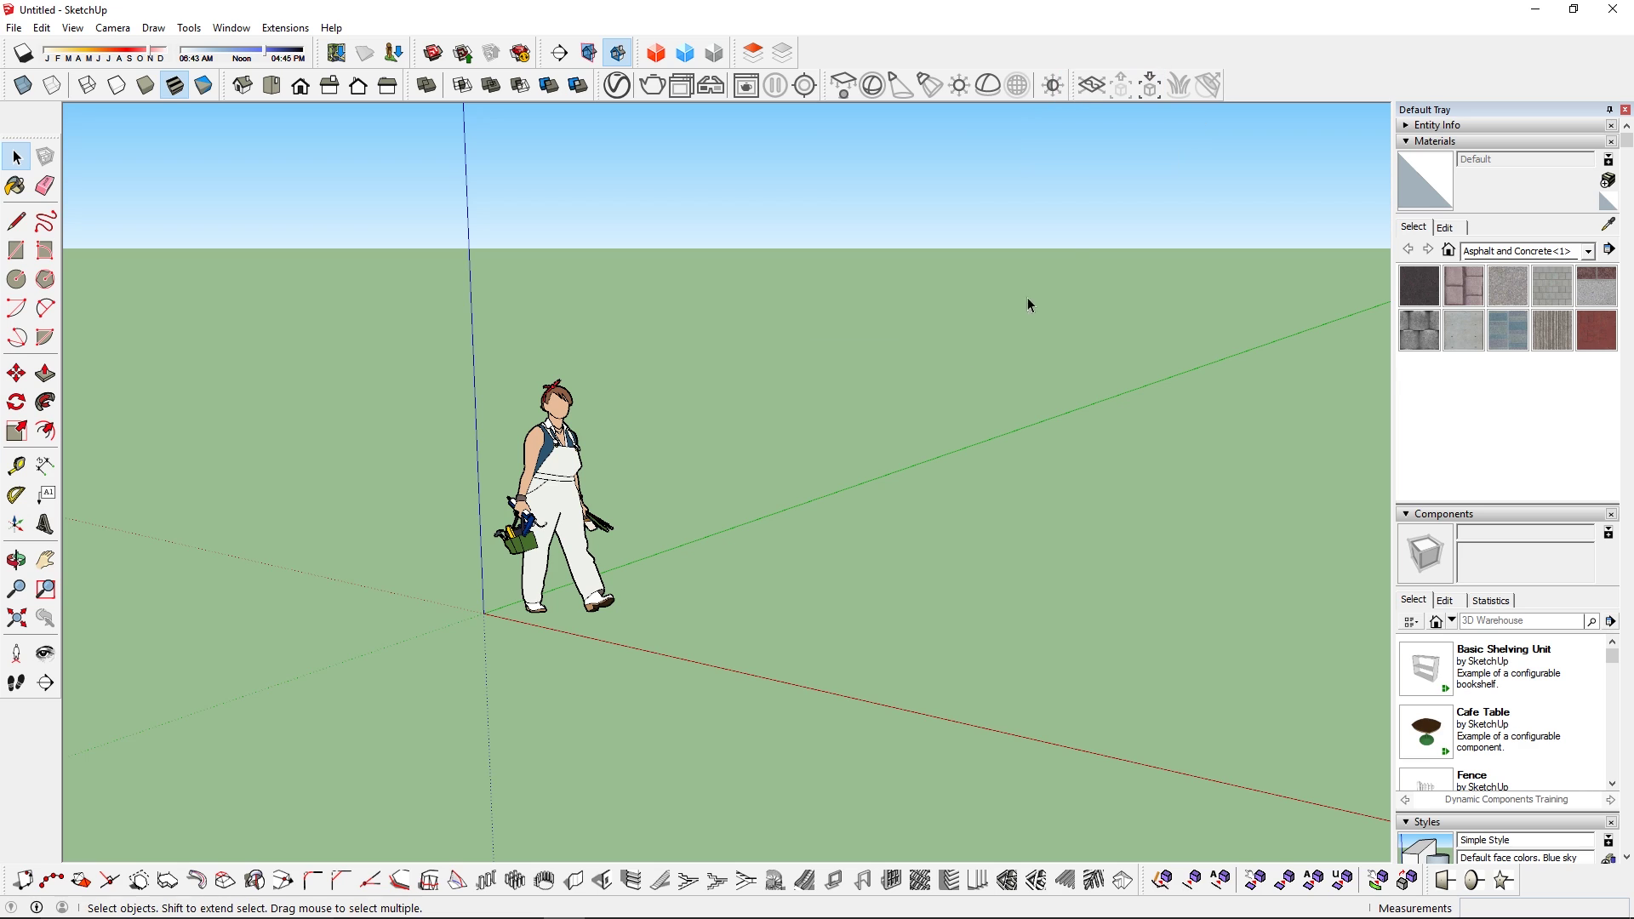
{"action": "left_click_drag", "start_coordinate": [868, 353], "coordinate": [1099, 85]}
{"action": "left_click", "coordinate": [618, 85]}
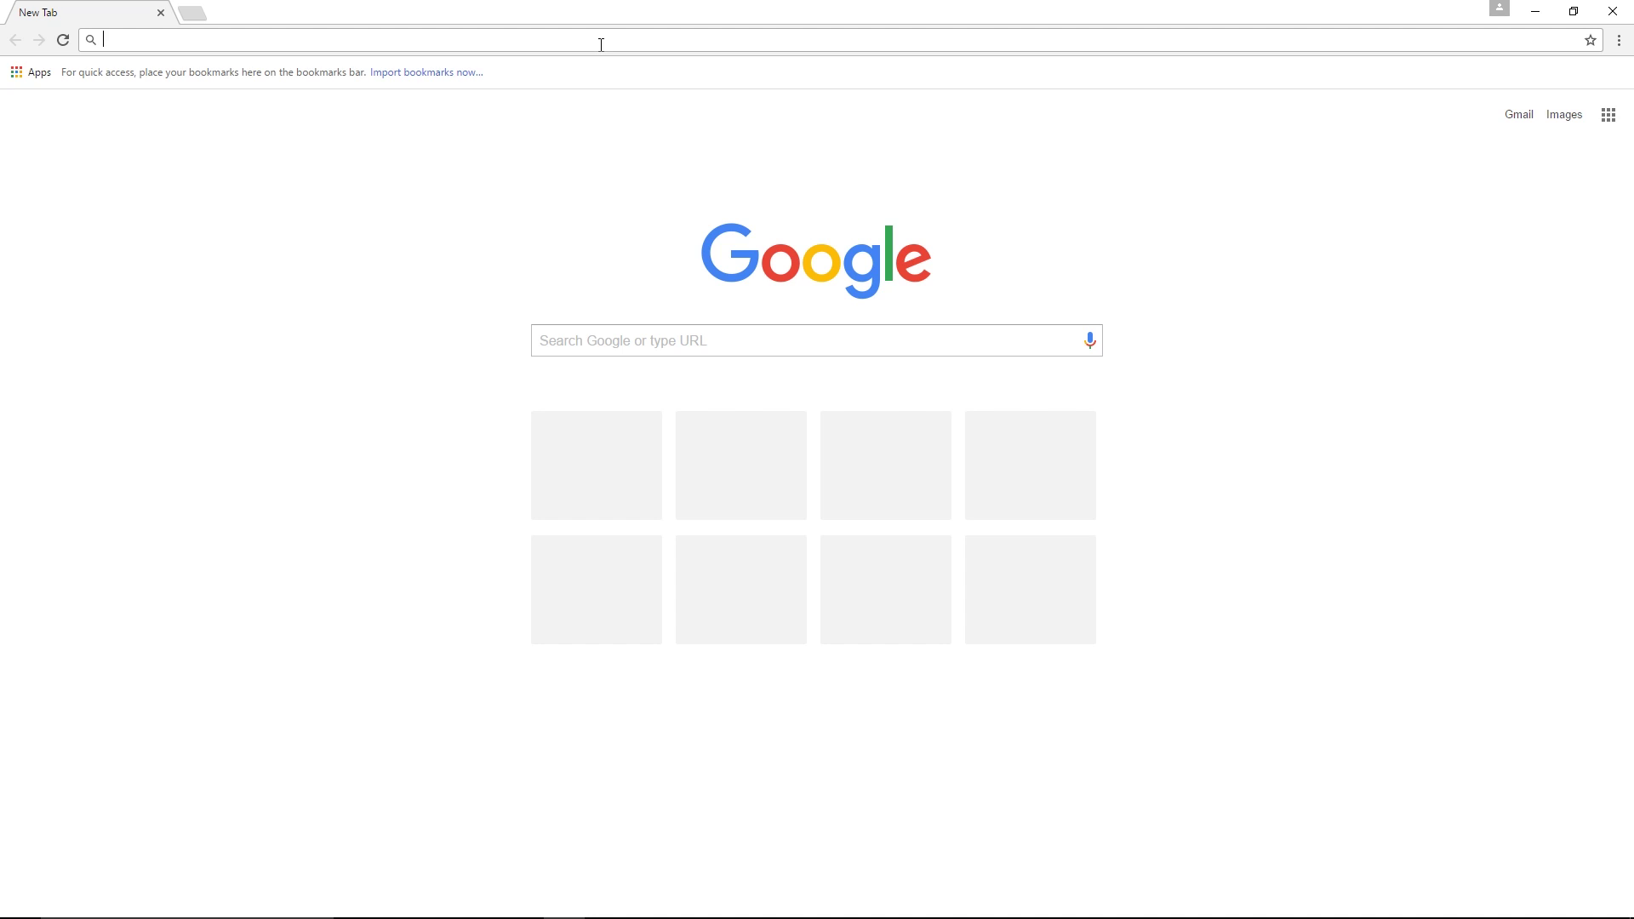
{"action": "type", "text": "local"}
Load localhost:30304 and try enabling online licensing on the license server page.
{"action": "key", "text": "Return"}
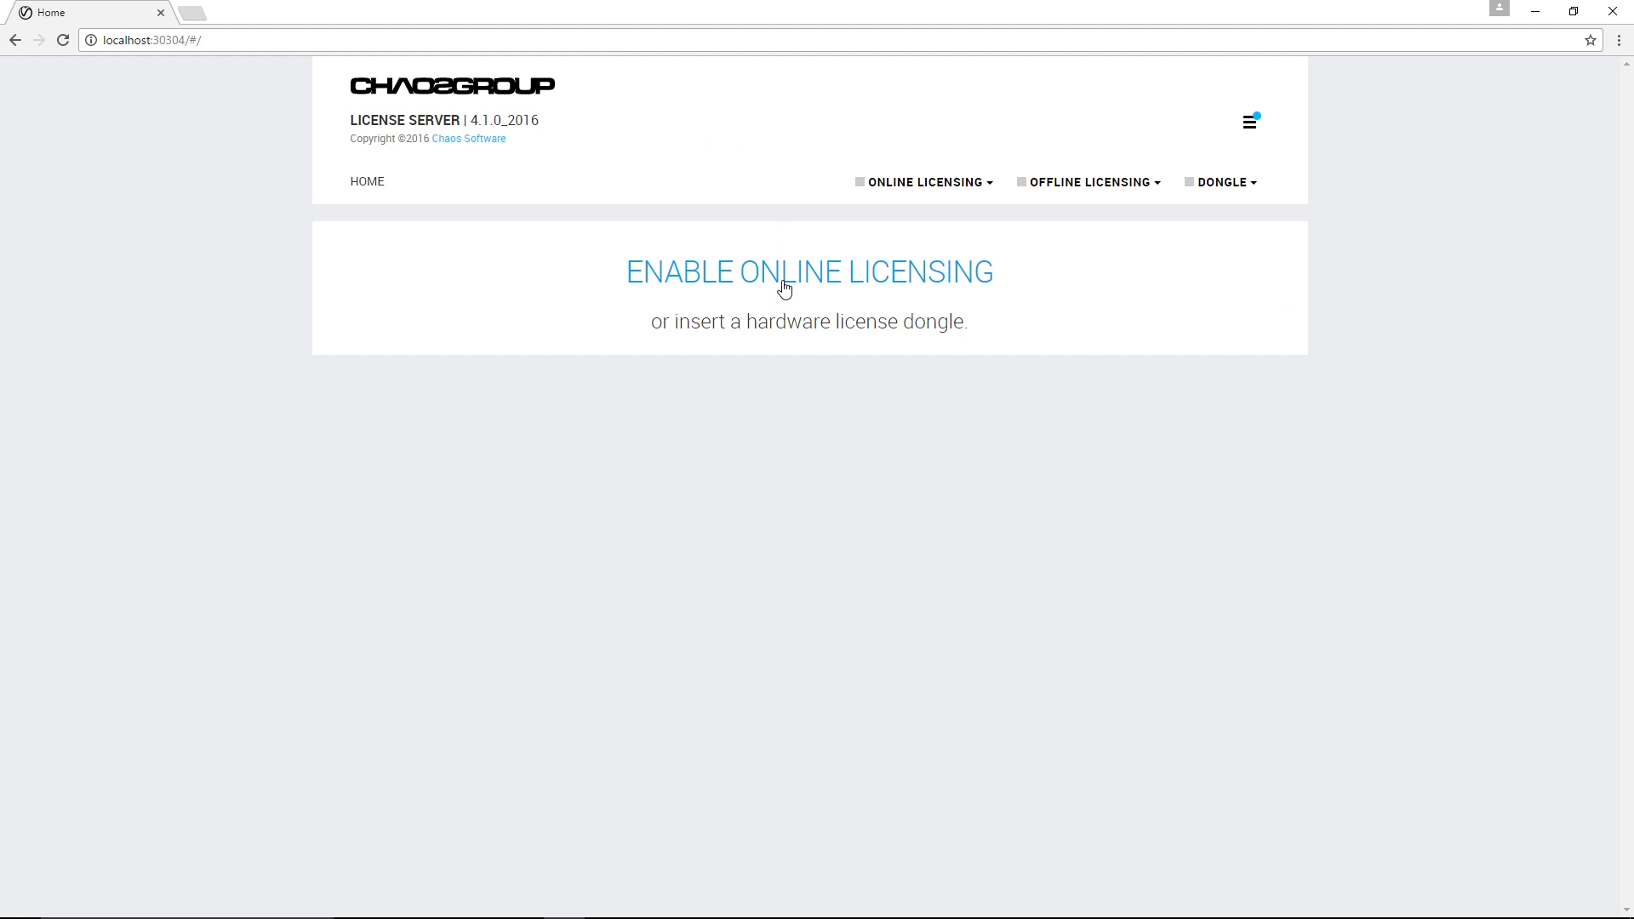
{"action": "left_click", "coordinate": [857, 273]}
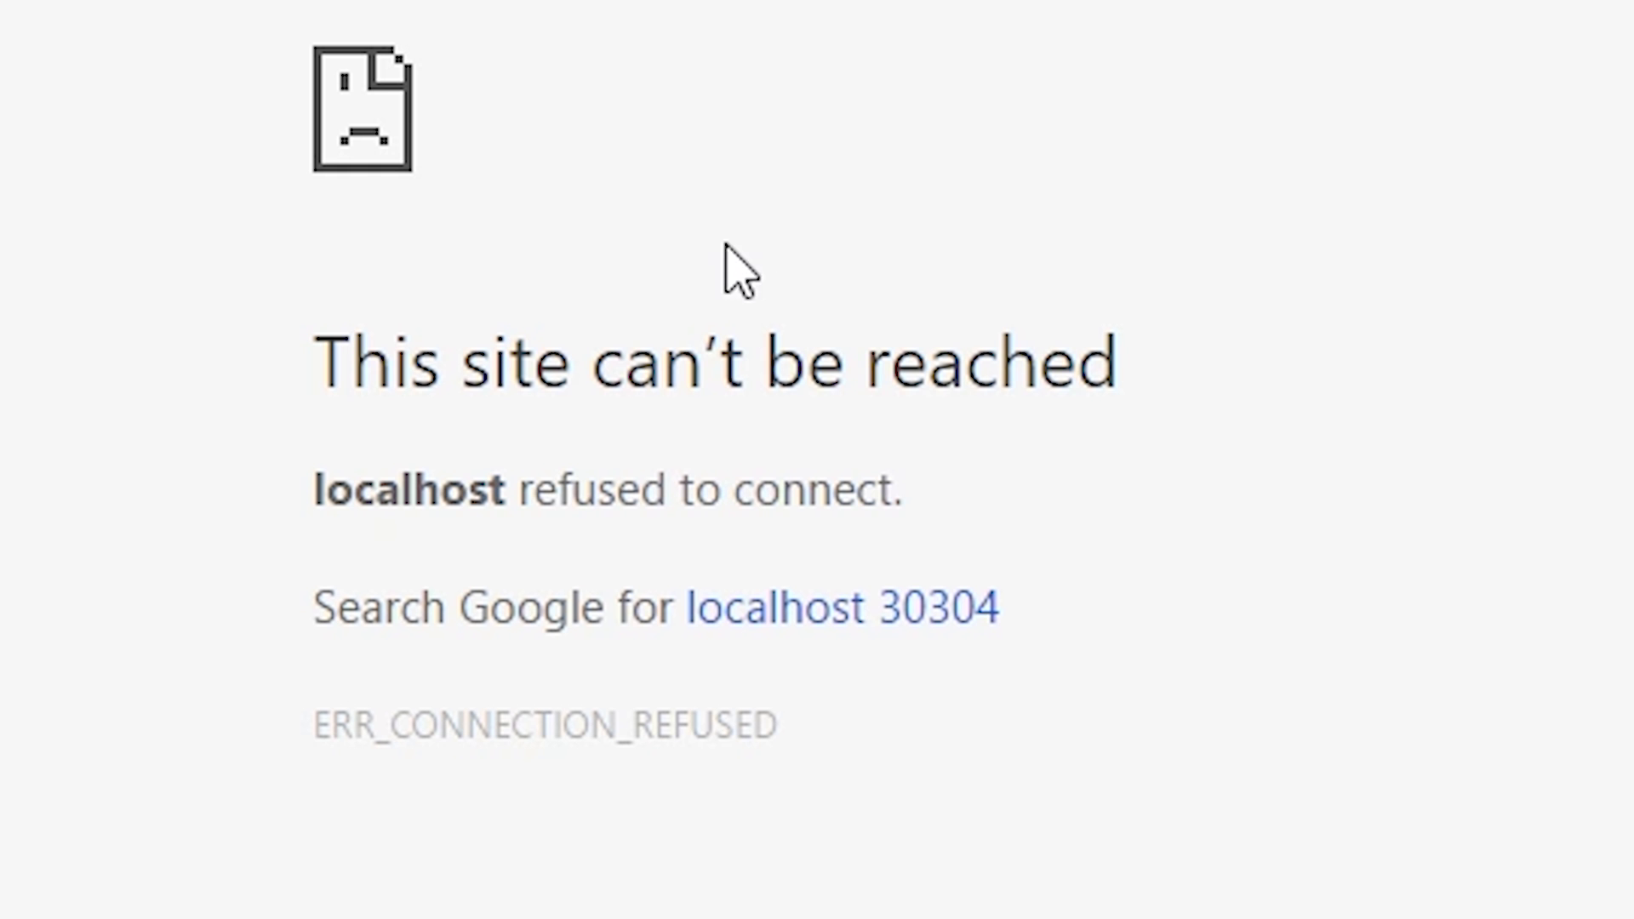
{"action": "left_click_drag", "start_coordinate": [741, 268], "coordinate": [562, 320]}
Start the VRLService license service from services.msc via the Run command.
{"action": "key", "text": "super"}
{"action": "type", "text": "run"}
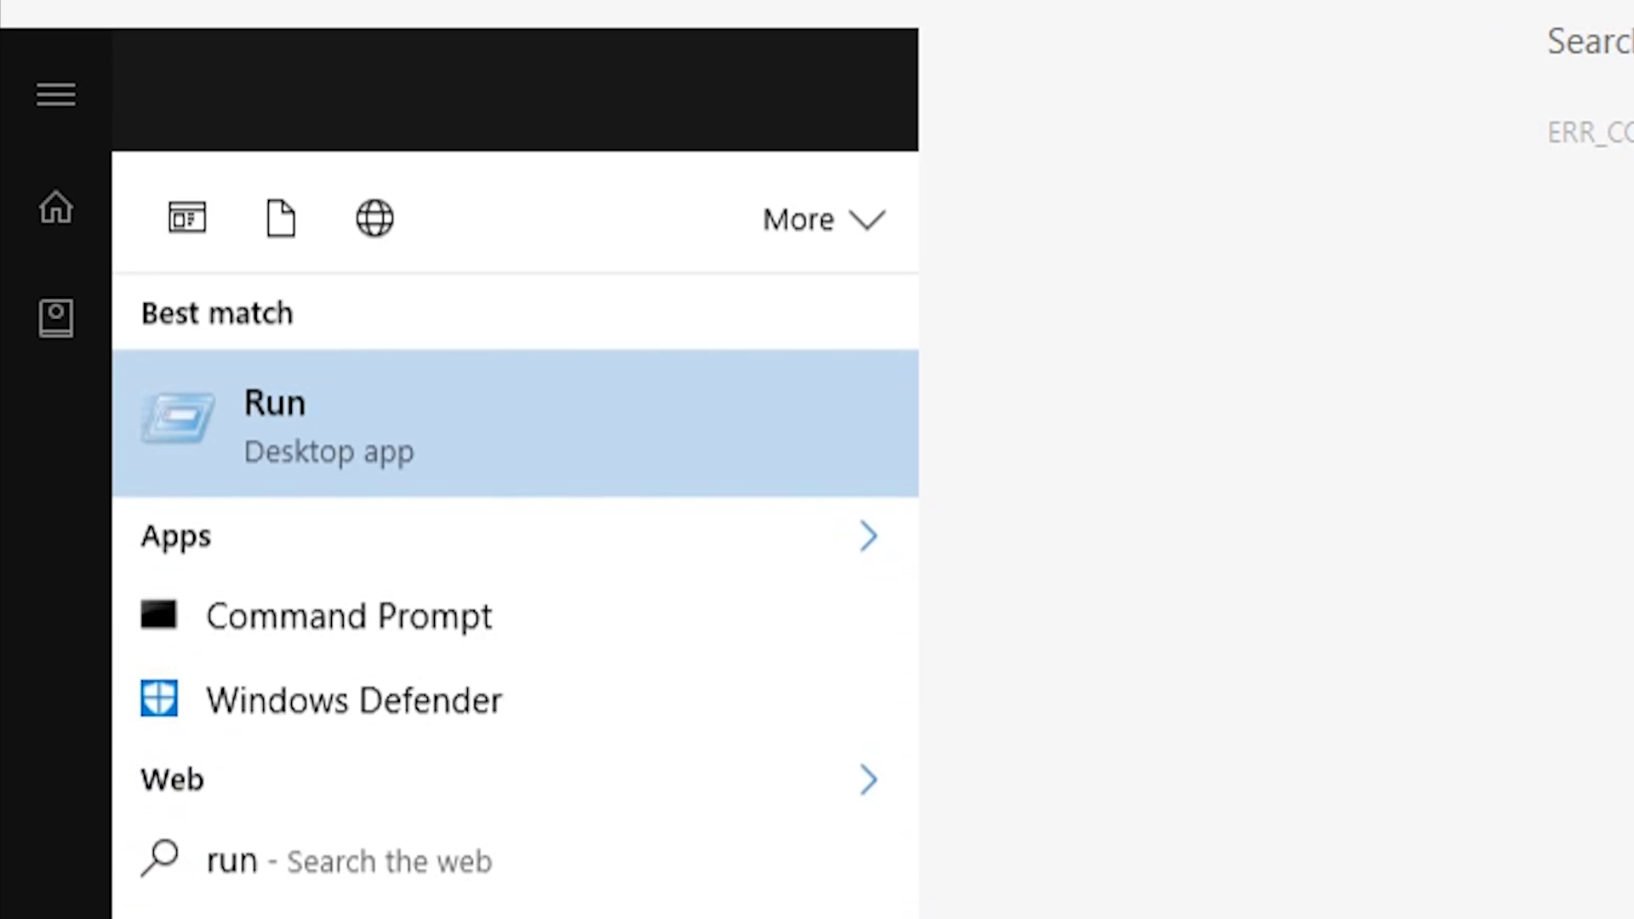
{"action": "key", "text": "Return"}
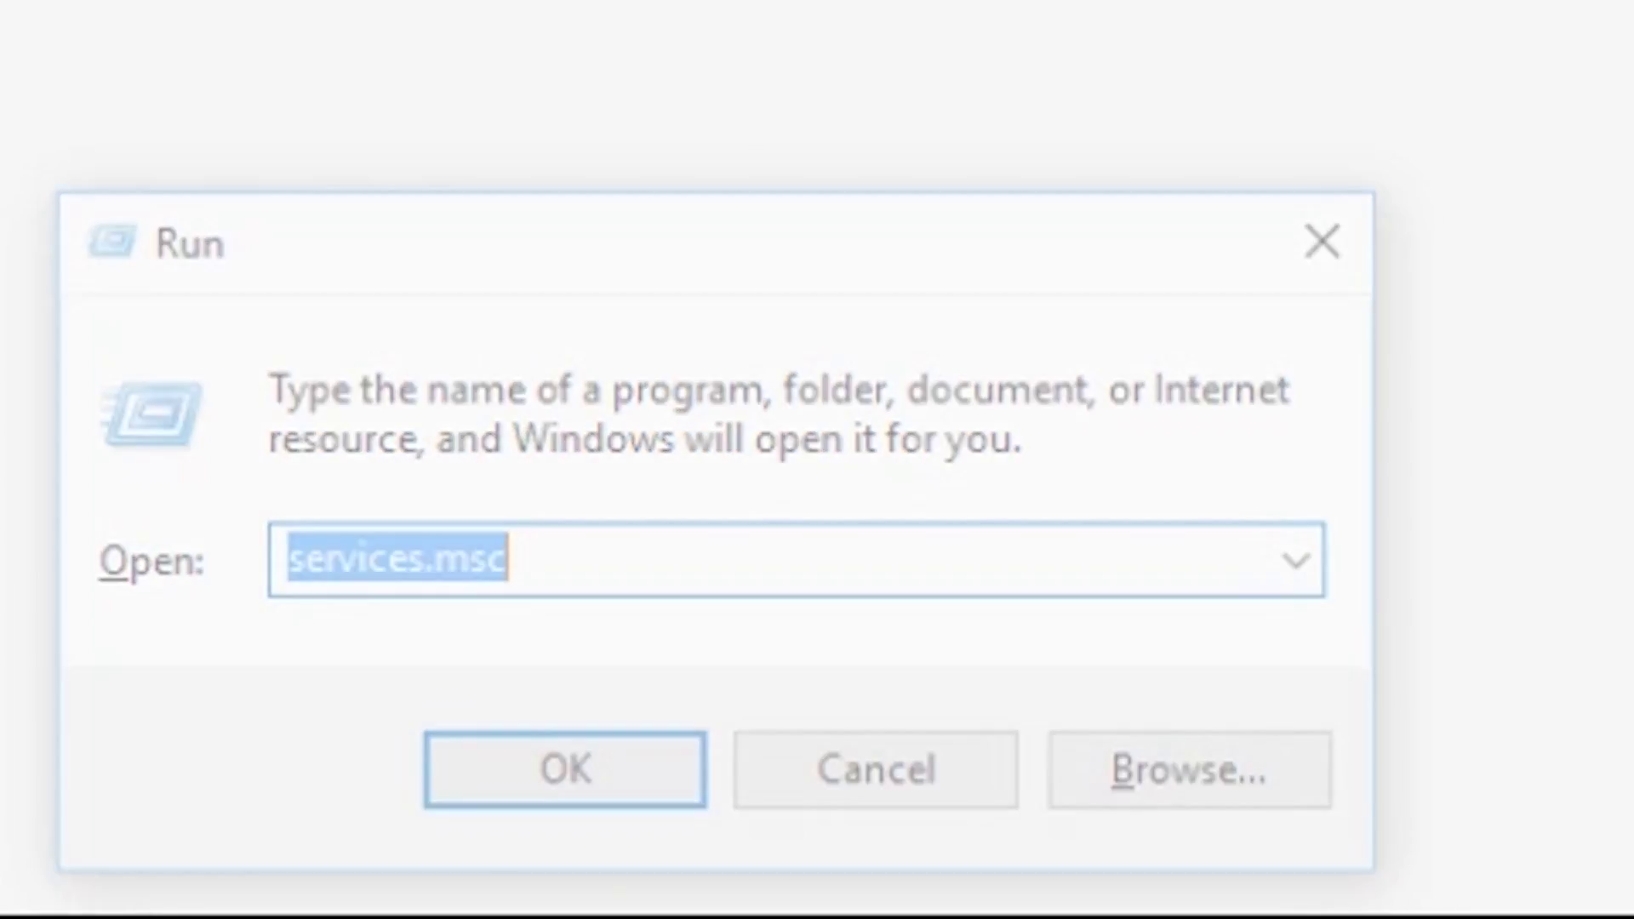
{"action": "key", "text": "Return"}
{"action": "left_click", "coordinate": [378, 170]}
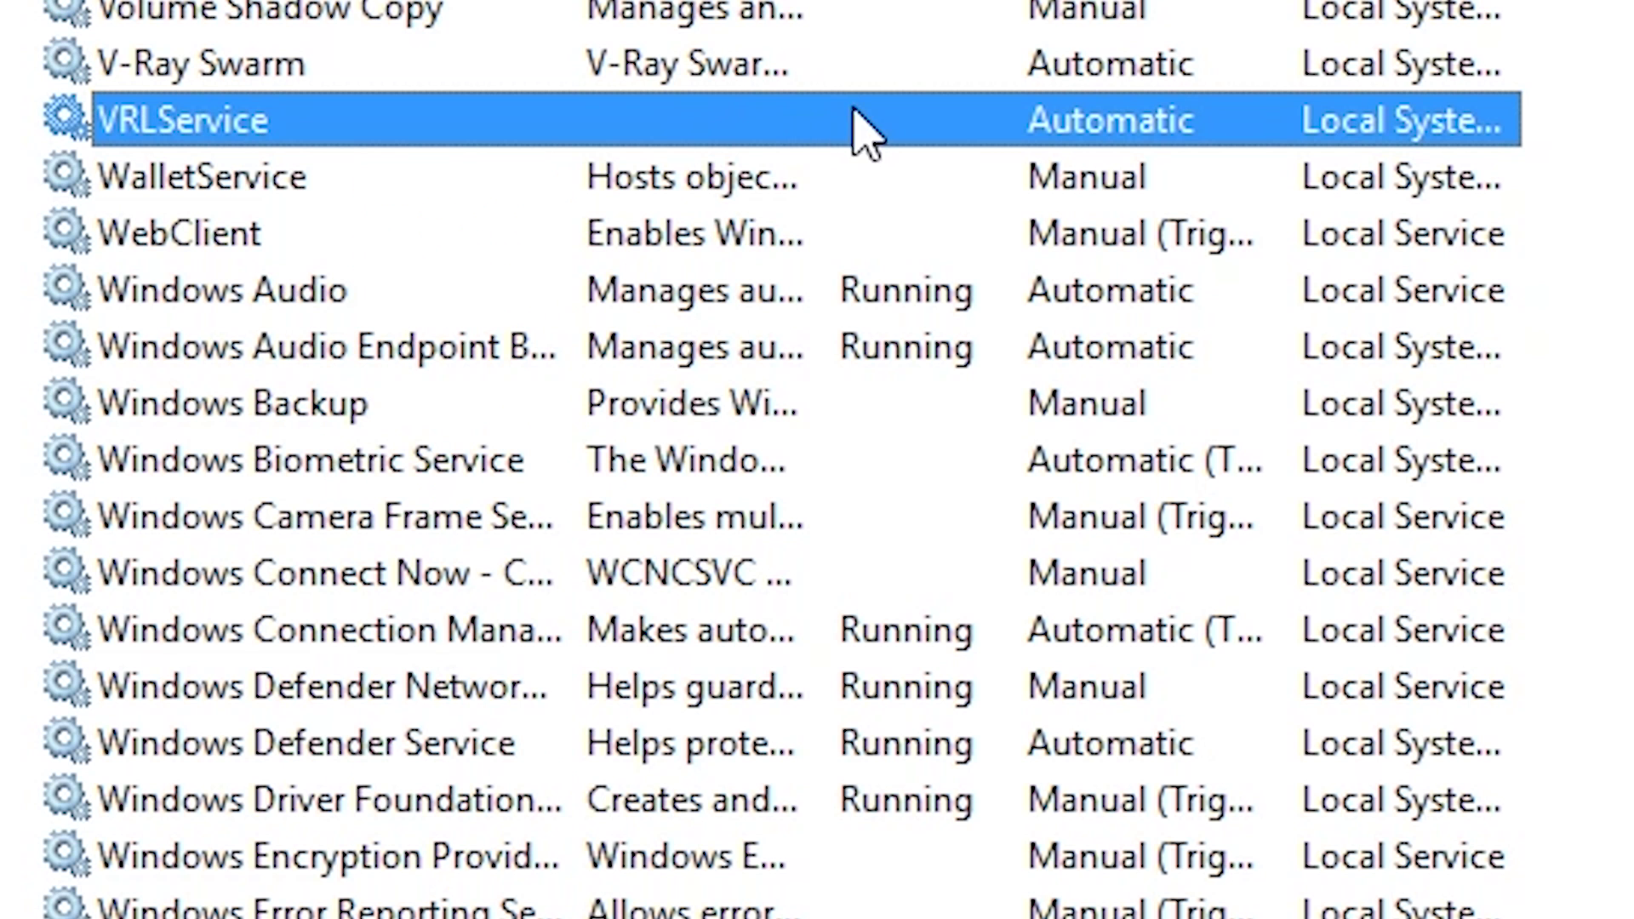
{"action": "right_click", "coordinate": [548, 170]}
{"action": "left_click", "coordinate": [581, 177]}
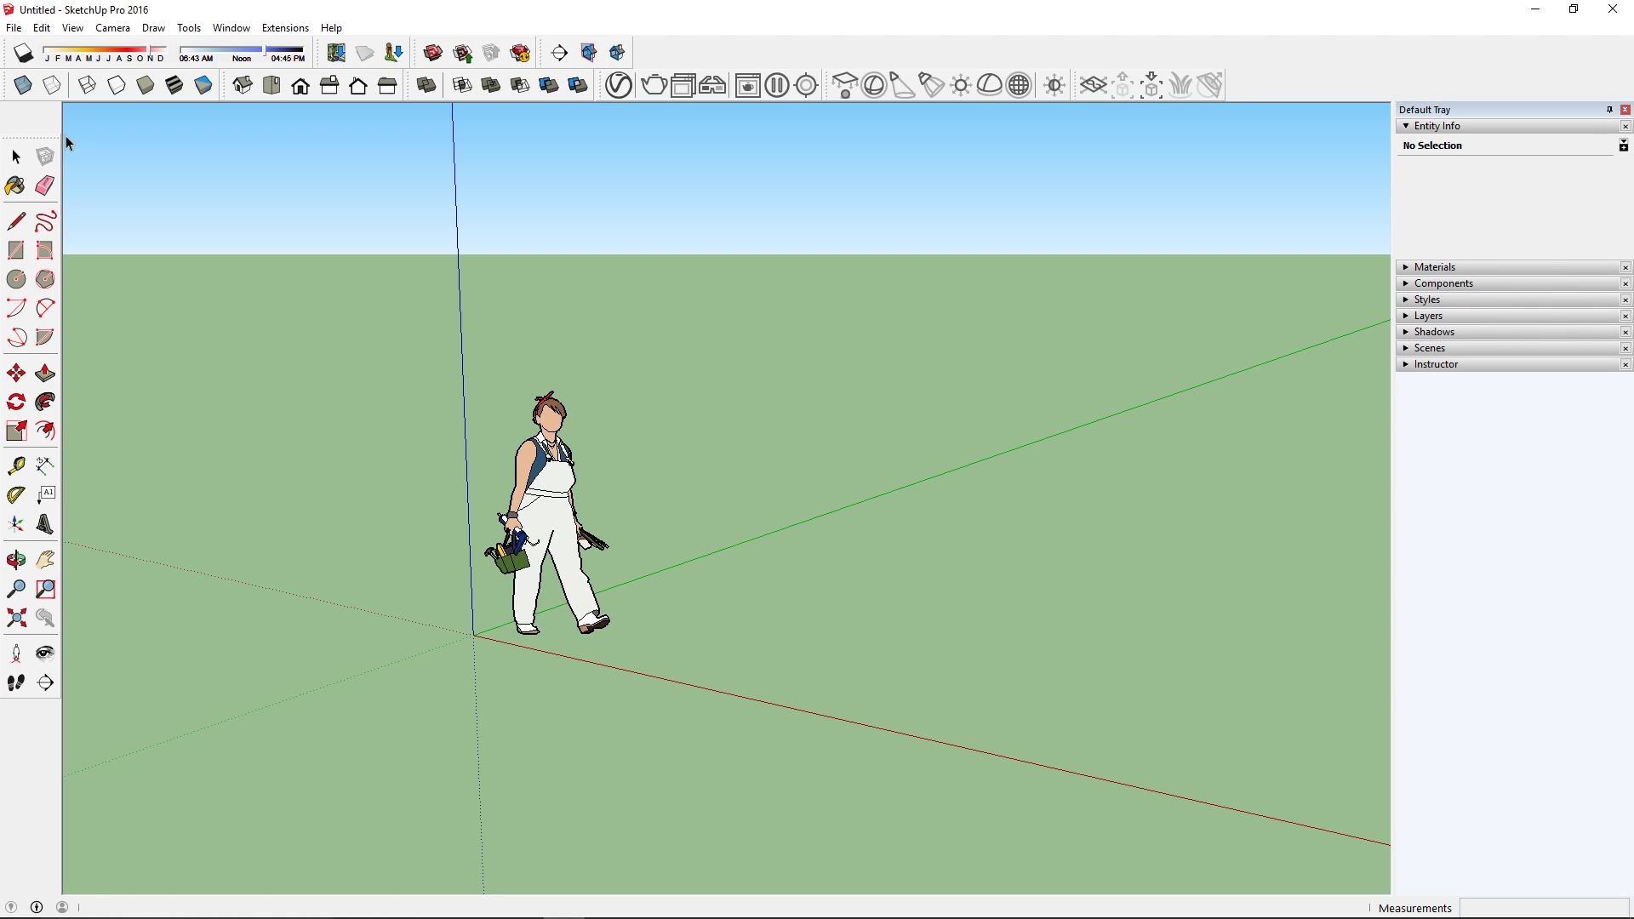
Launch the V-Ray Asset Editor from the SketchUp toolbar to show the scene's materials.
{"action": "left_click", "coordinate": [617, 52]}
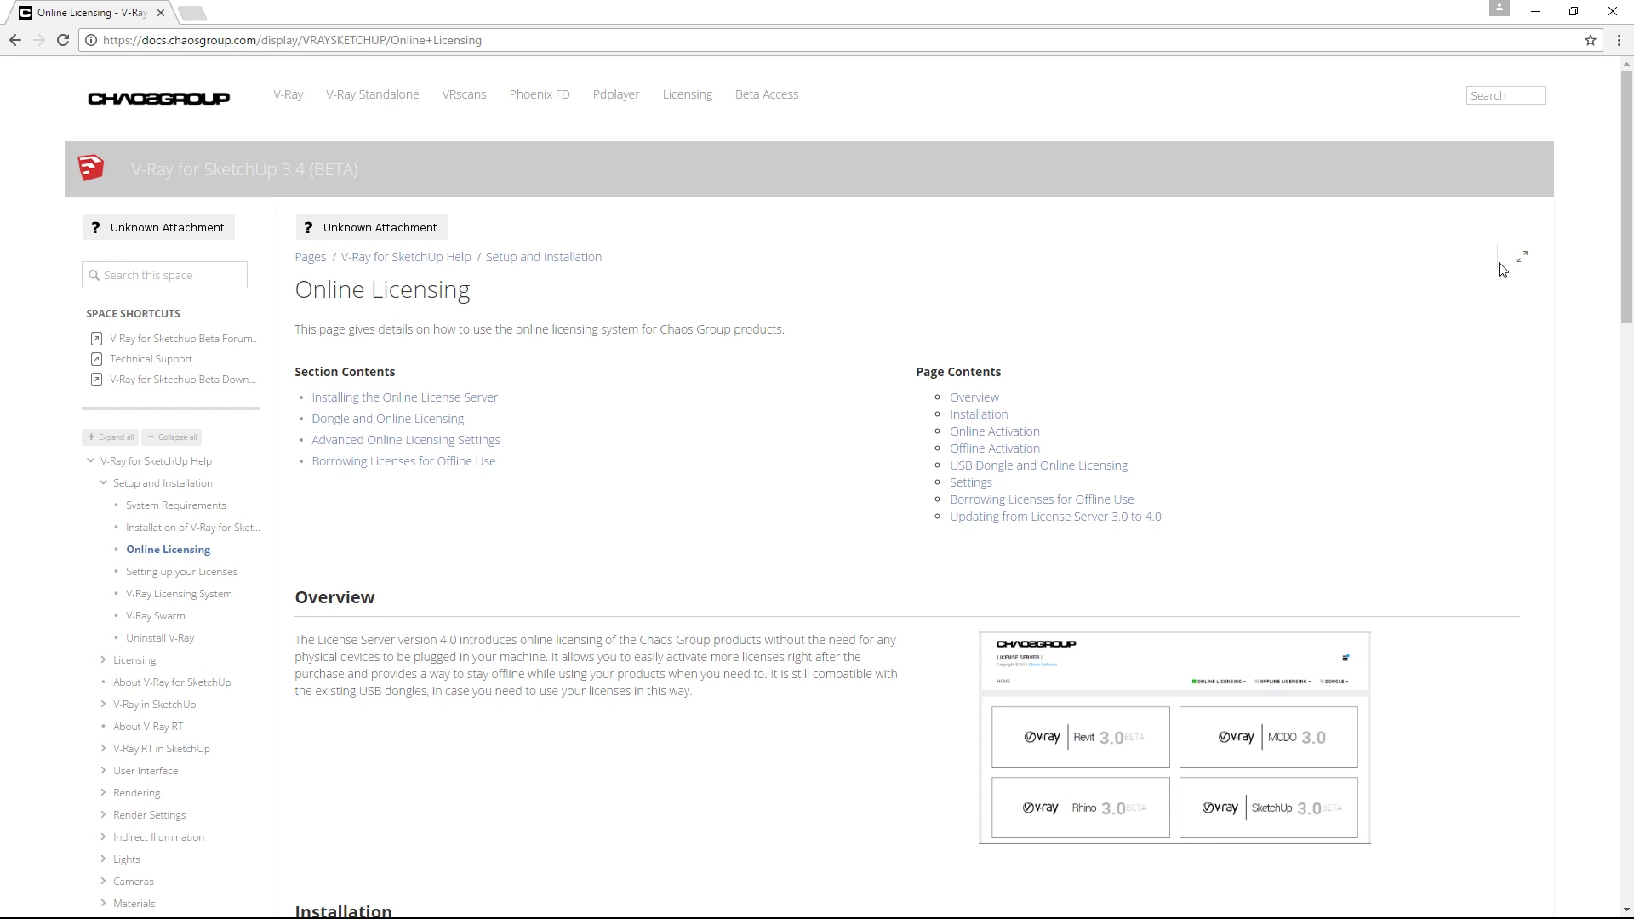
{"action": "scroll", "coordinate": [1504, 268], "scroll_direction": "down", "scroll_amount": 1}
{"action": "scroll", "coordinate": [1629, 151], "scroll_direction": "up", "scroll_amount": 1}
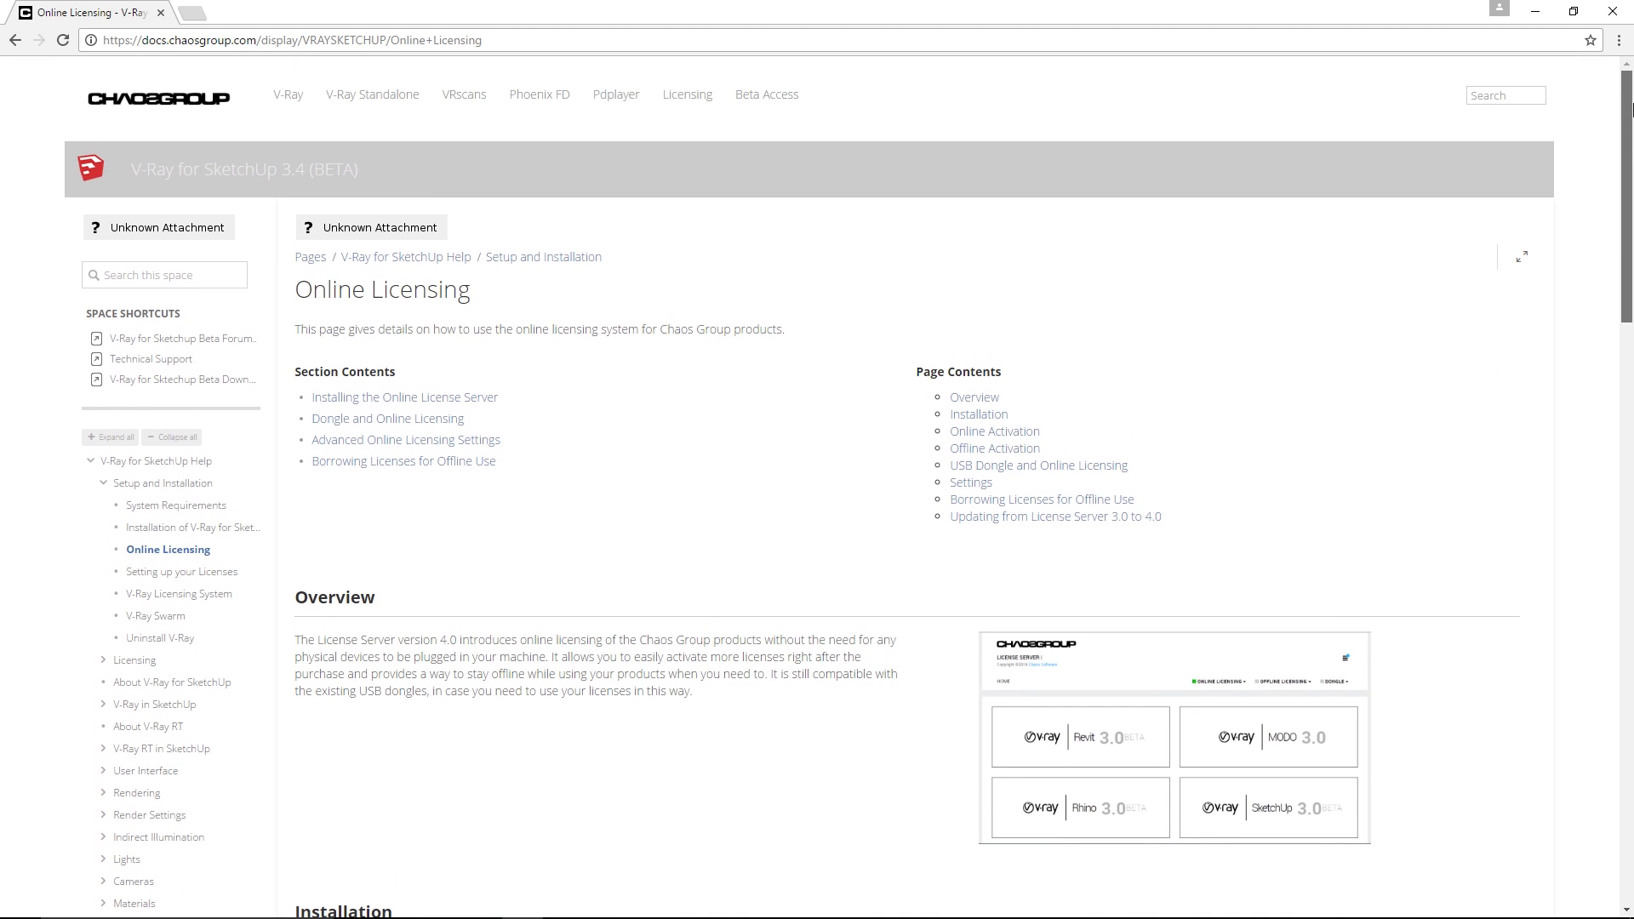
{"action": "scroll", "coordinate": [1628, 151], "scroll_direction": "down", "scroll_amount": 2}
{"action": "left_click_drag", "start_coordinate": [1628, 150], "coordinate": [1628, 594]}
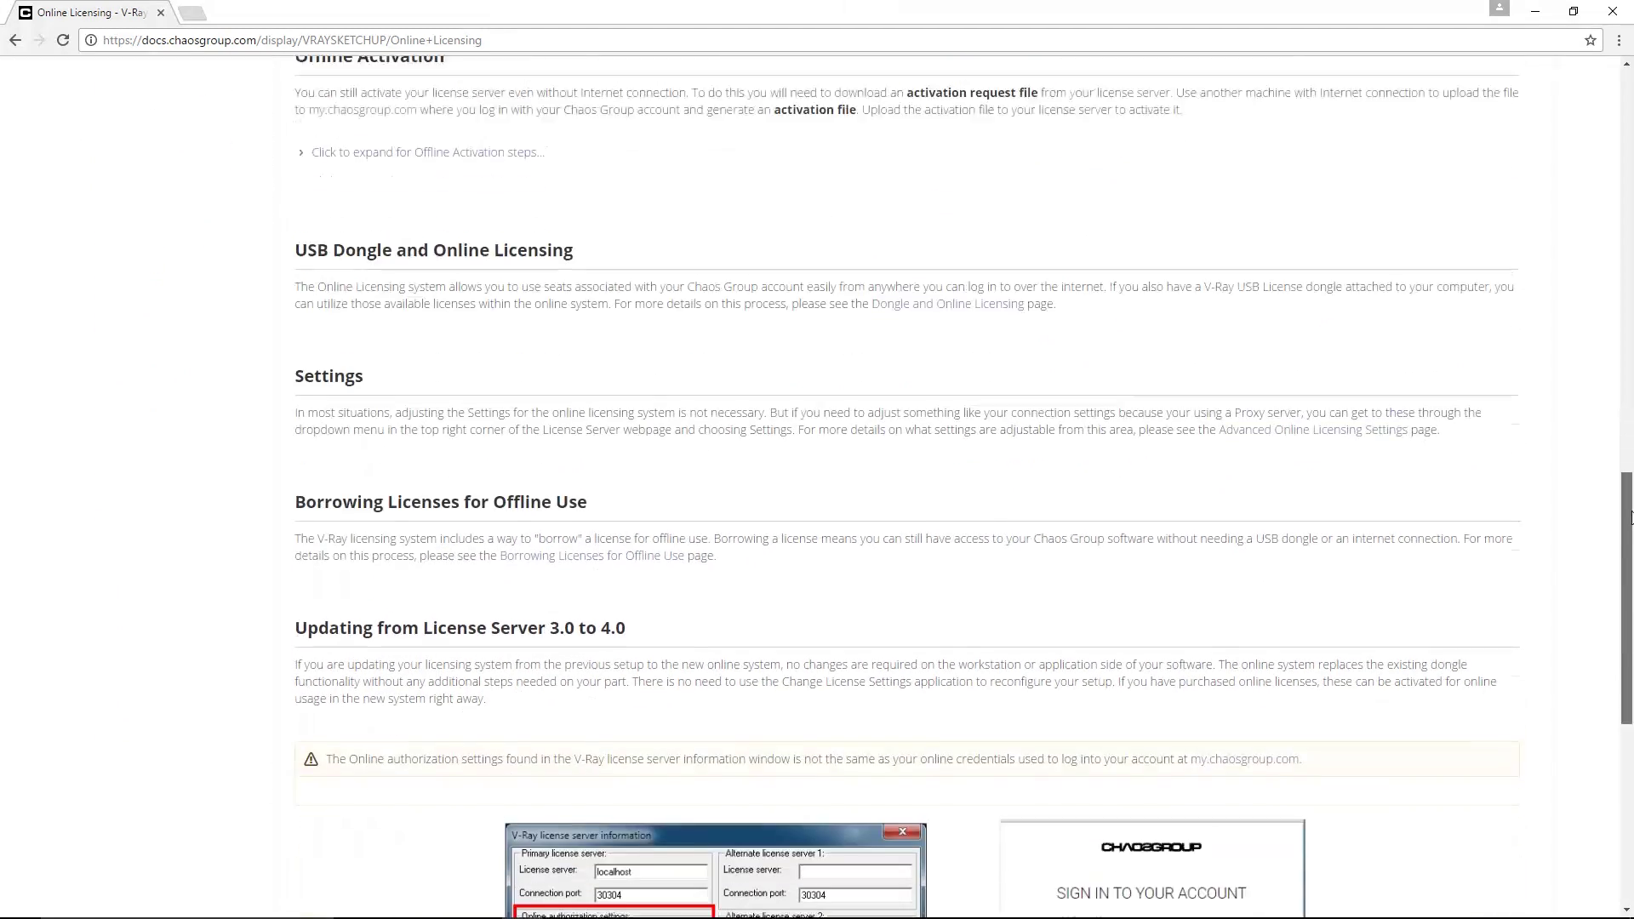